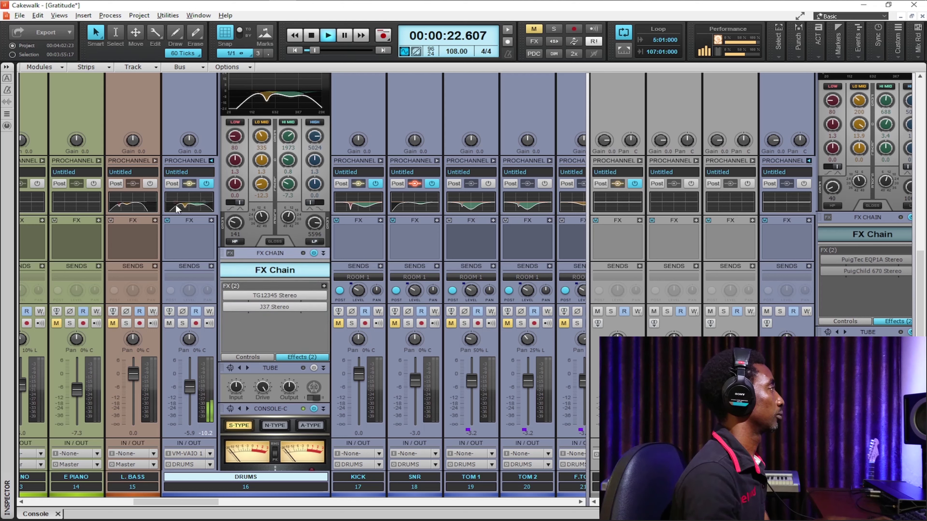
- Bypass the FX Chain and EQ modules in the DRUMS track's ProChannel, keeping the DOG module enabled
click(206, 184)
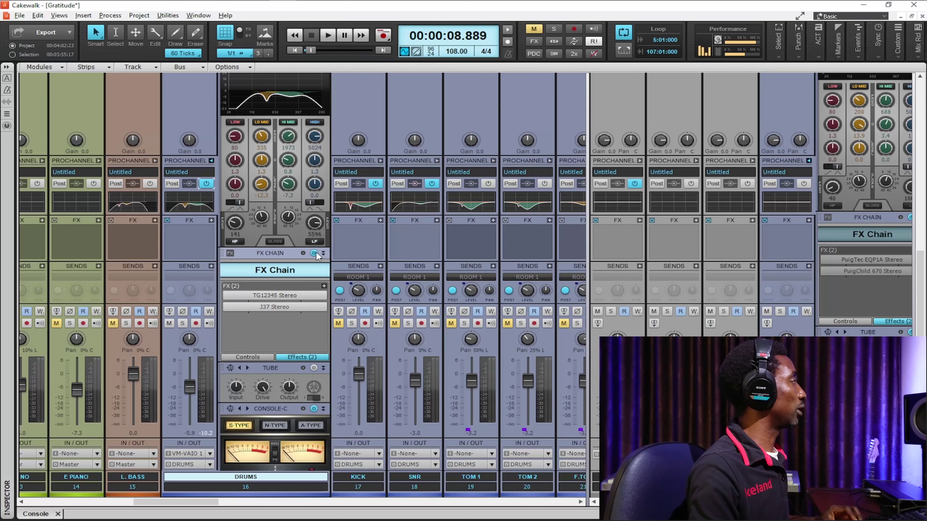
scroll(268, 268, up, 3)
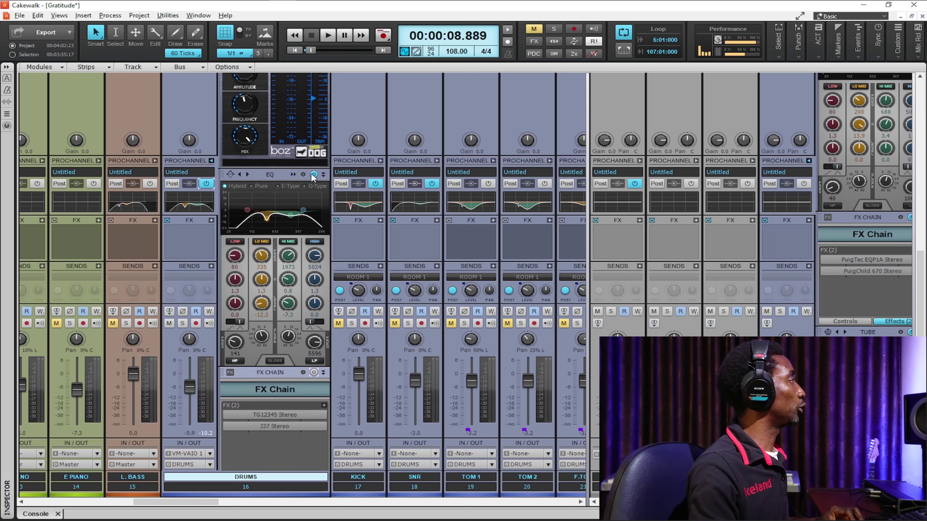
scroll(290, 243, up, 2)
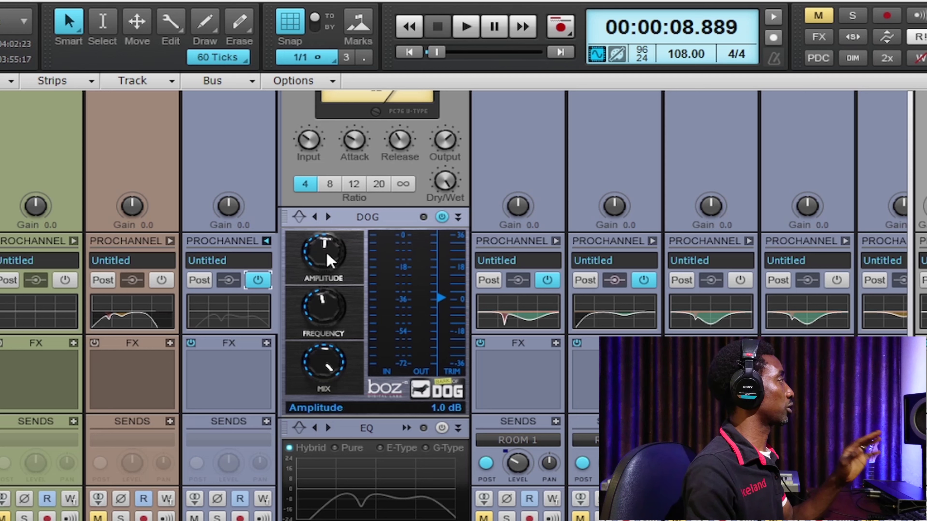
- Examine the DOG module's Amplitude and Frequency controls and audition the DRUMS track with that module active
mouse_move(330, 319)
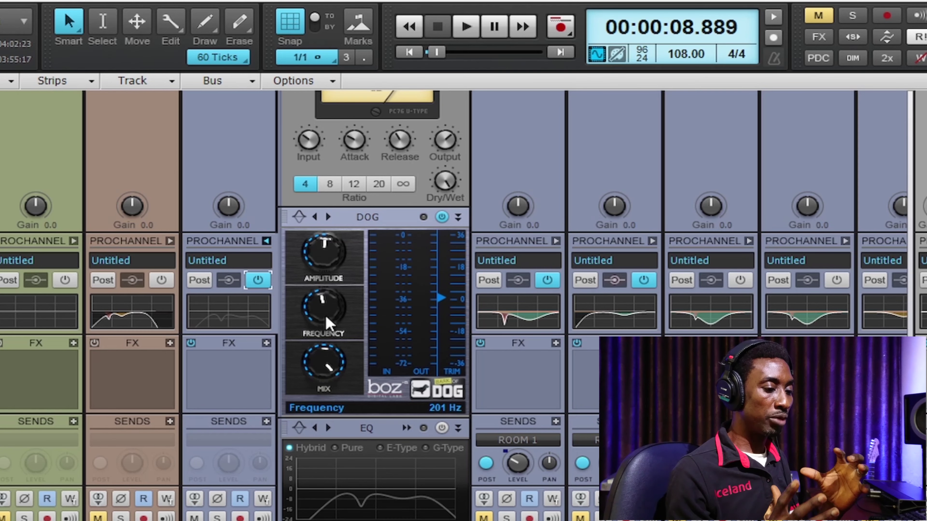
click(325, 317)
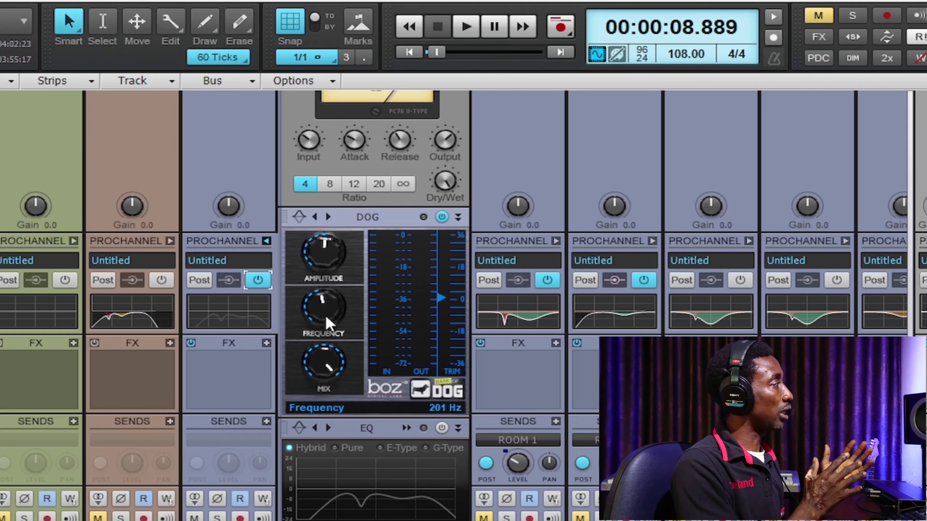
scroll(373, 307, down, 1)
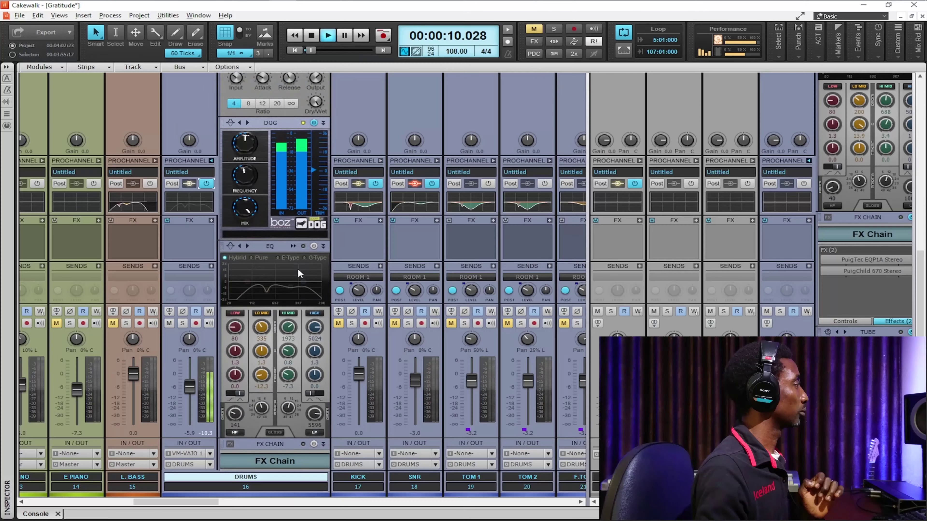
scroll(414, 421, down, 4)
scroll(298, 268, up, 3)
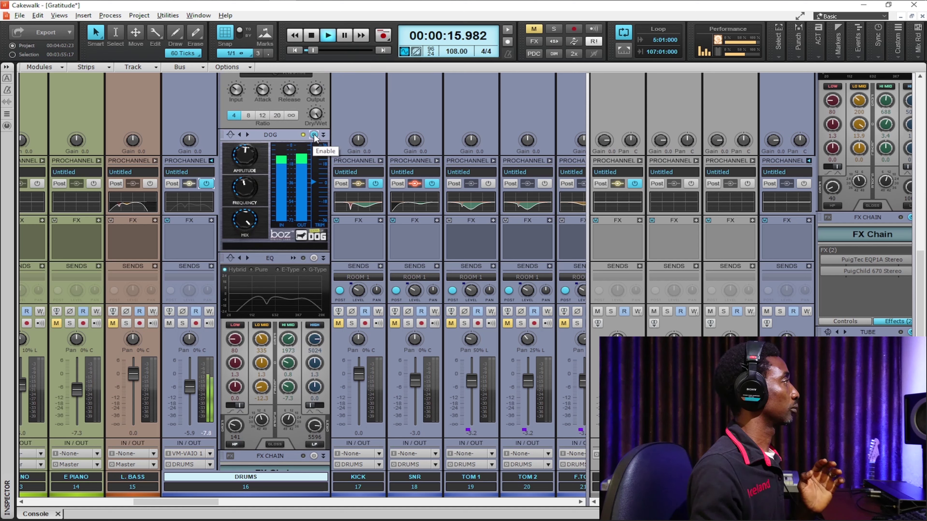
key(space)
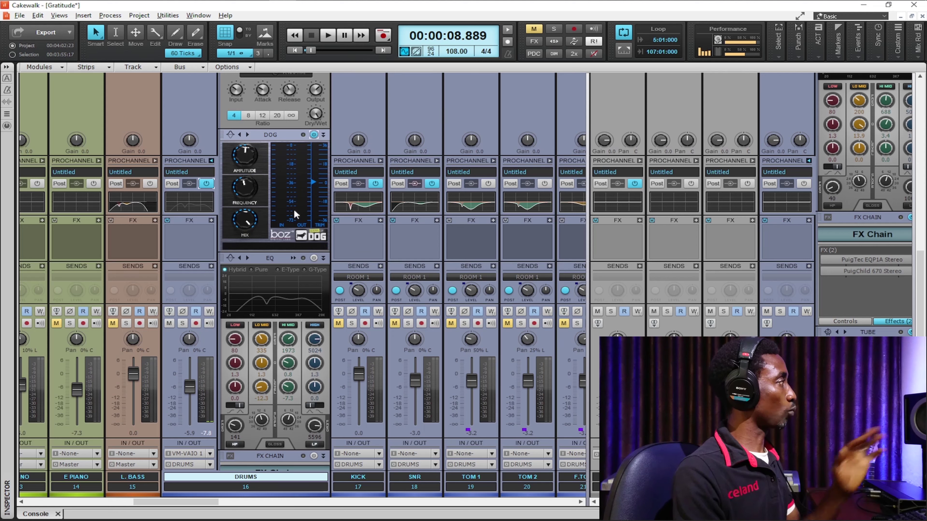
- Enable the EQ module on the DRUMS track and compare the sound with it bypassed and engaged during playback
scroll(308, 209, down, 4)
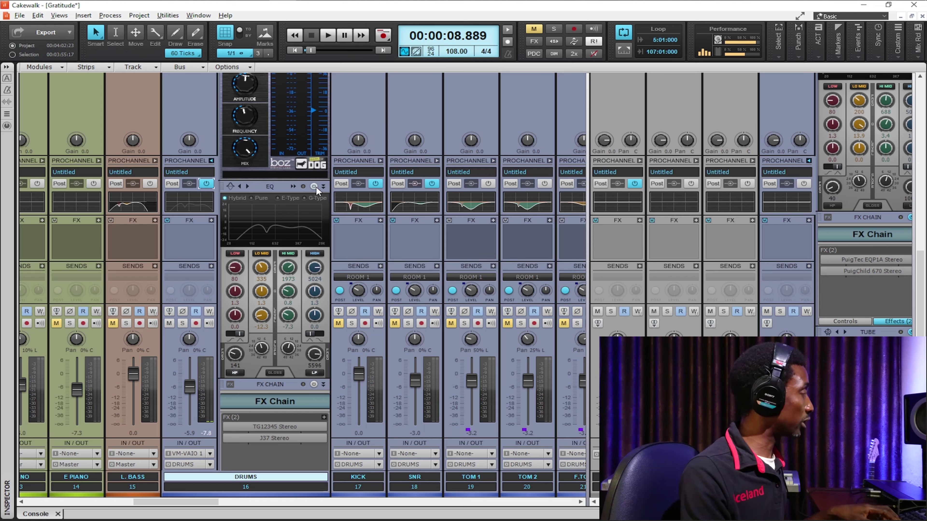
click(313, 186)
key(space)
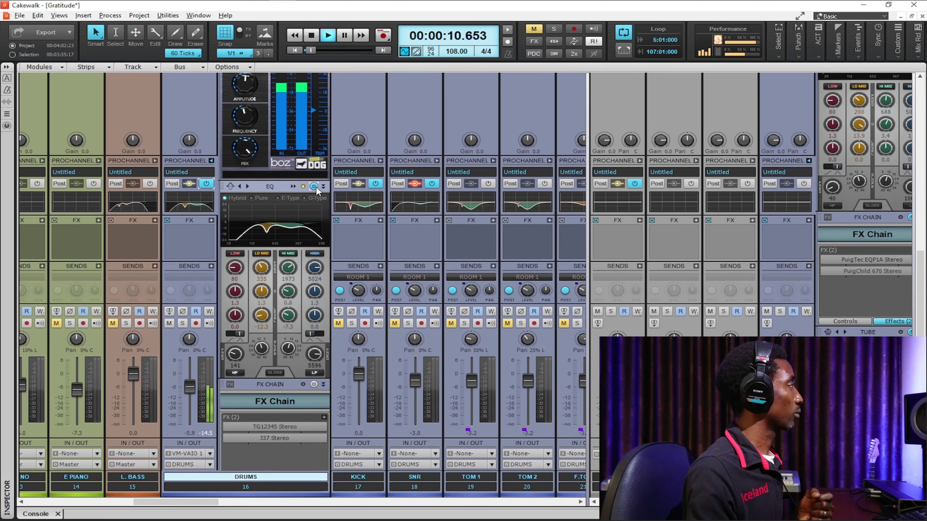
click(314, 186)
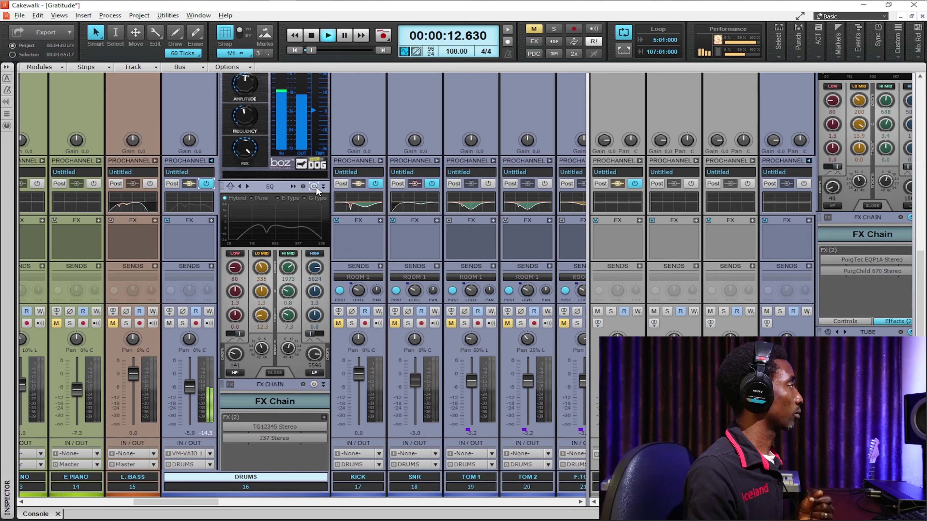
click(314, 186)
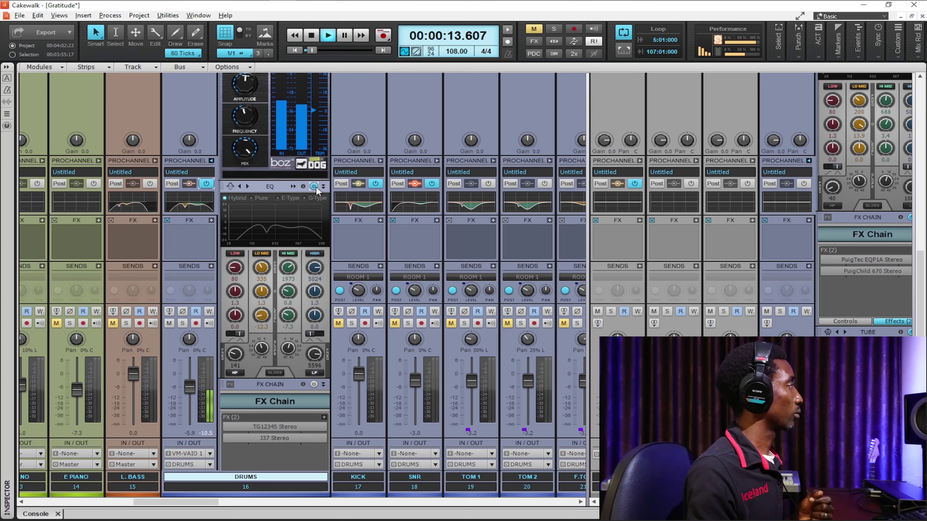
- Examine the DRUMS track's EQ curve in the expanded QuadCurve Equalizer, stop playback and close the equalizer window
click(293, 186)
key(space)
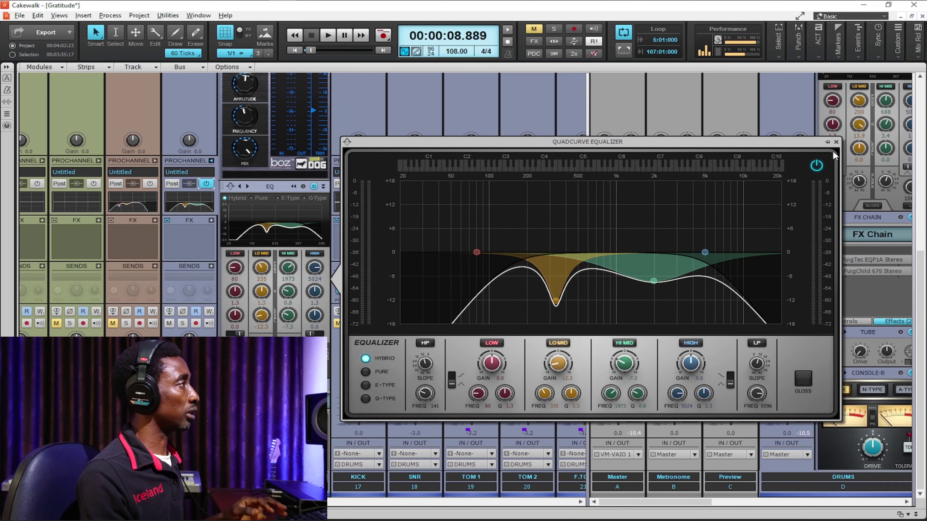
click(836, 142)
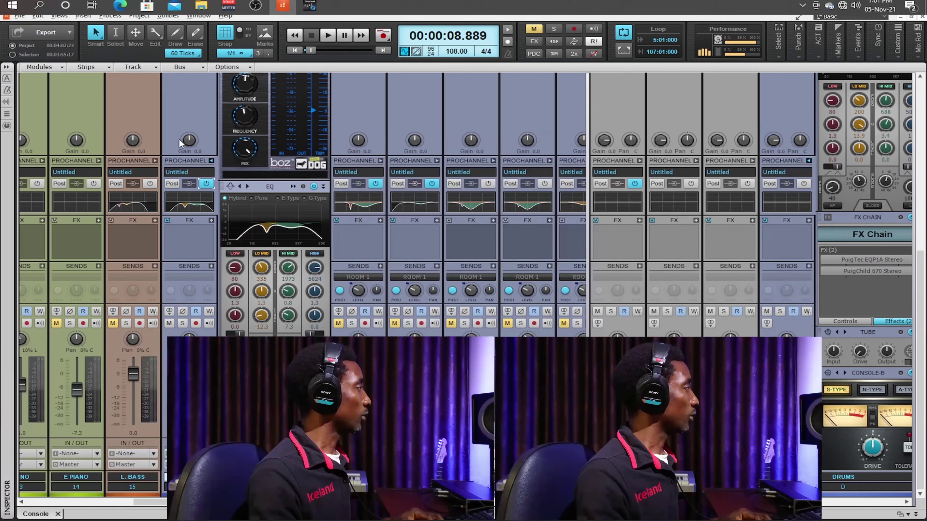
- Bypass J37 Stereo in the DRUMS FX Chain and audition the enabled chain with the TG12345 Stereo plug-in open
scroll(275, 391, down, 3)
click(227, 379)
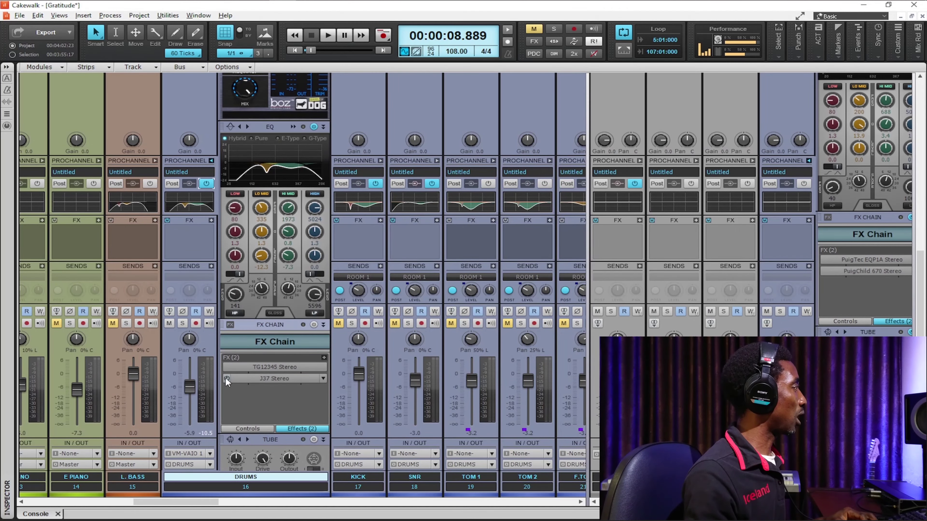
double_click(268, 368)
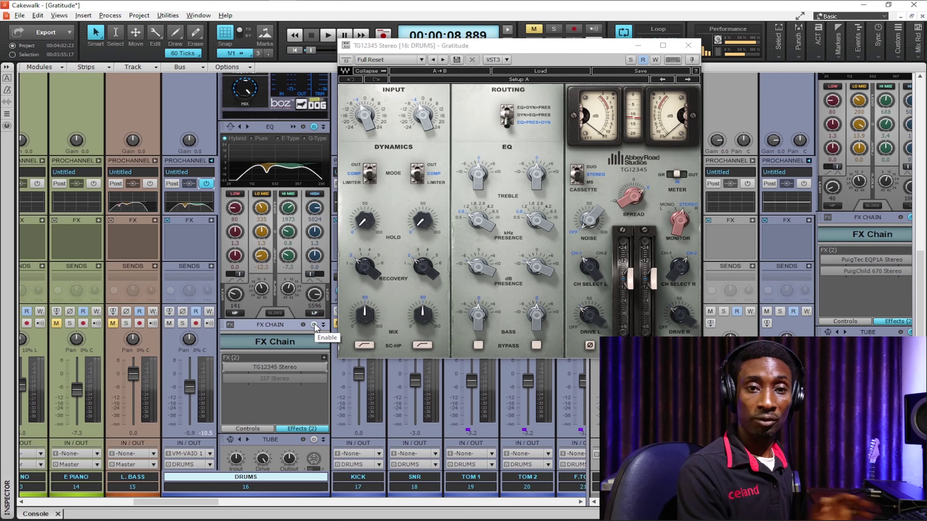
key(space)
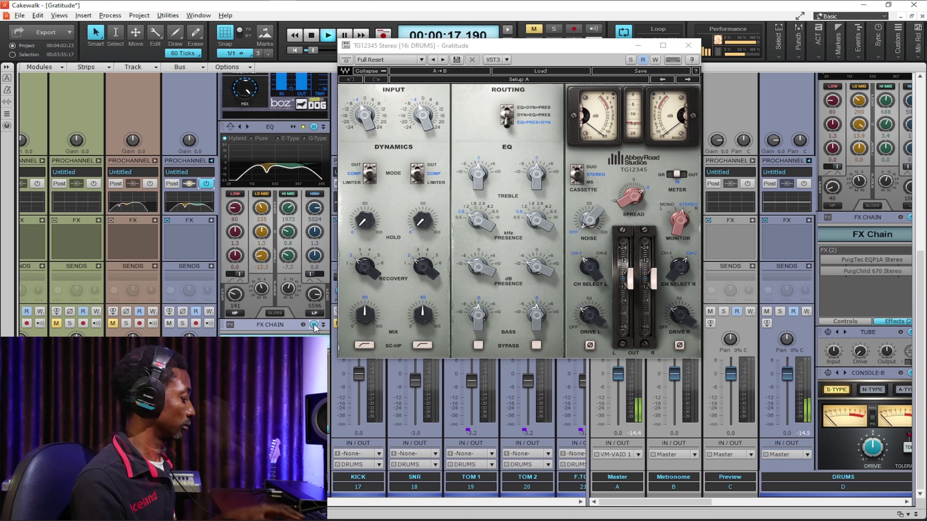
key(space)
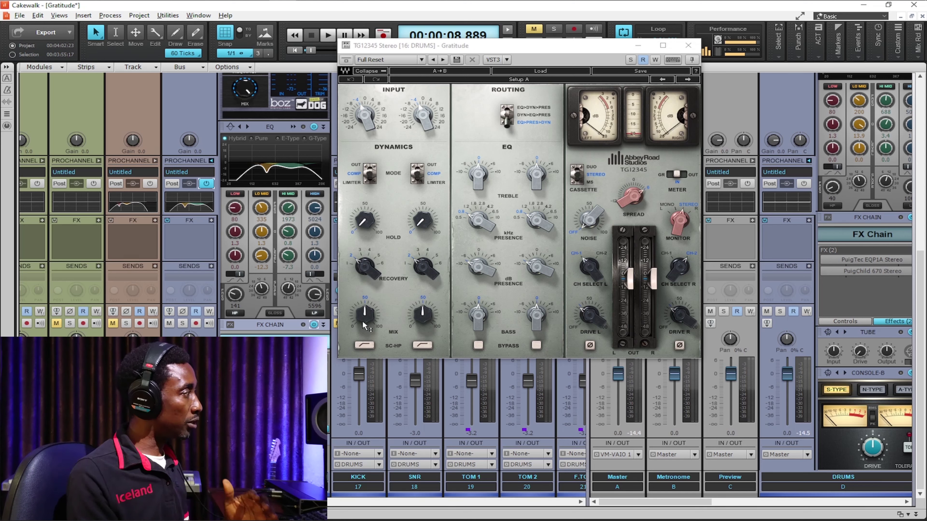
mouse_move(364, 326)
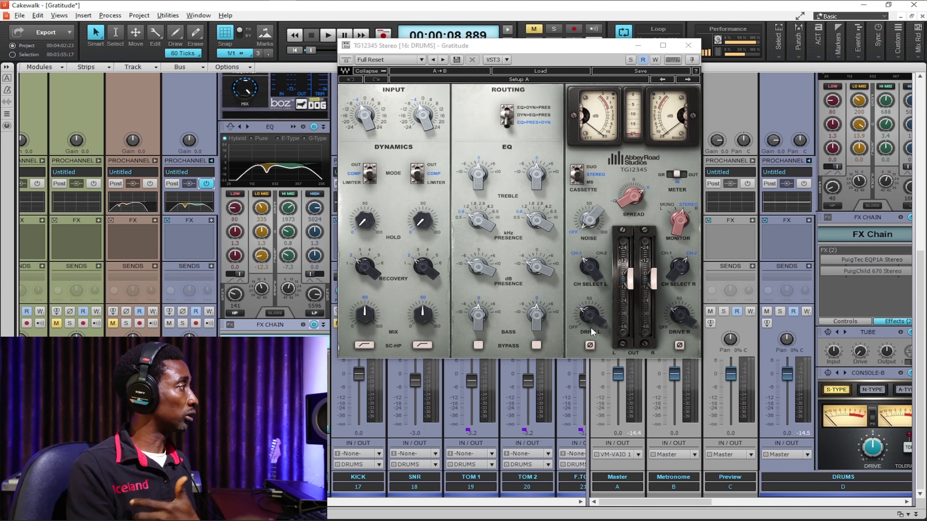
mouse_move(593, 321)
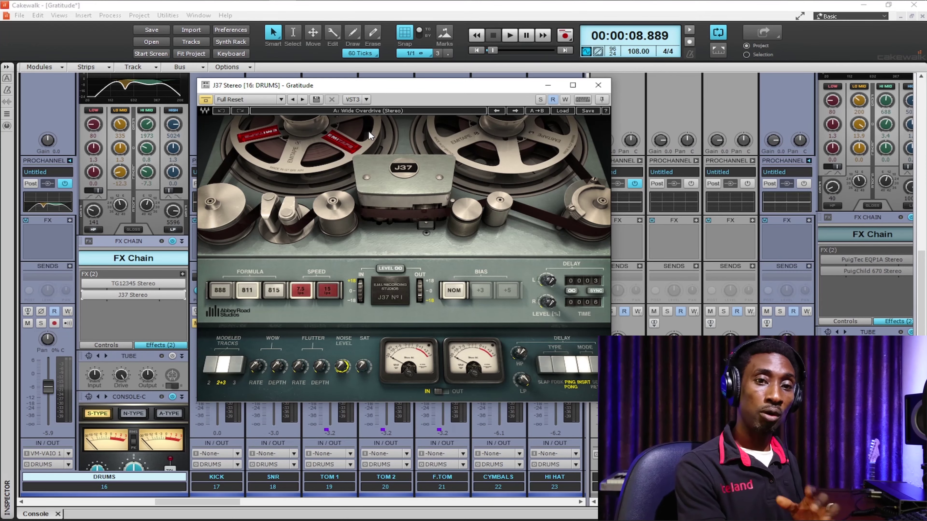
- Take J37 Stereo out of bypass while auditioning the DRUMS track, and close the plug-in window
key(space)
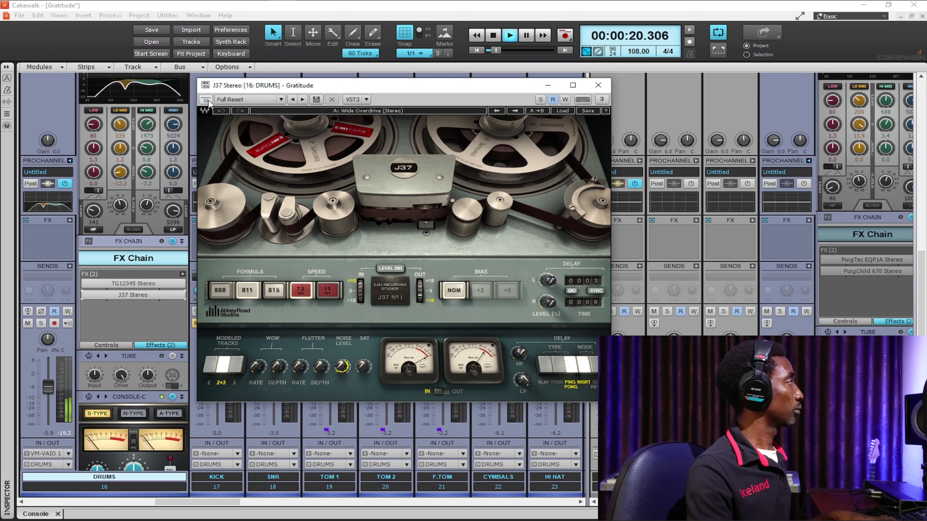
key(space)
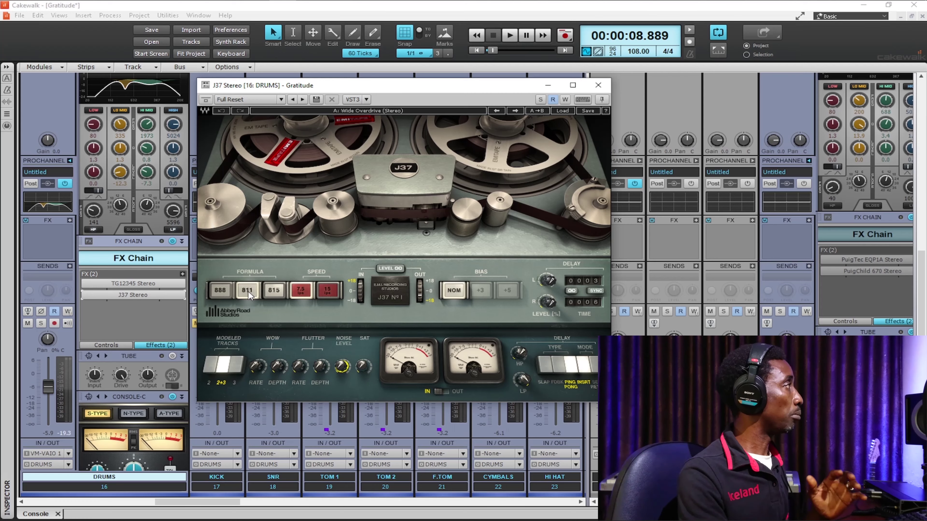
click(598, 86)
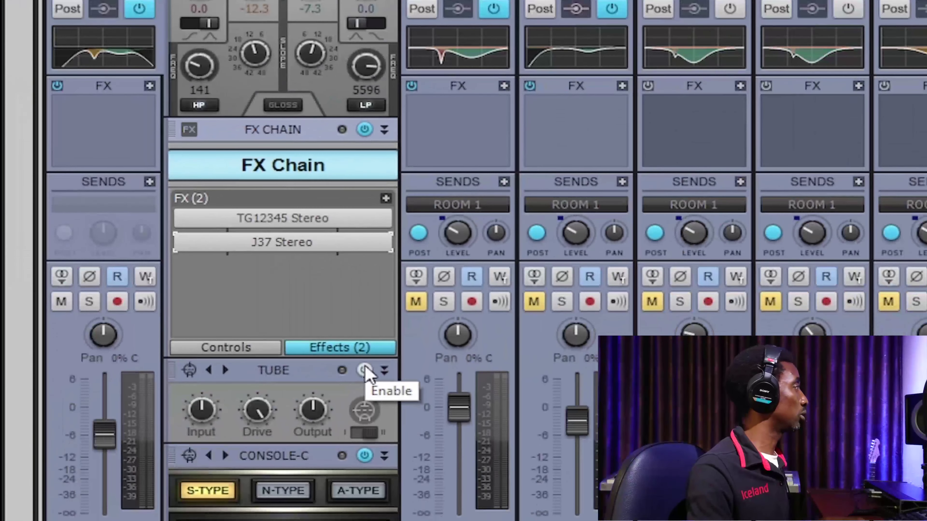
- Enable the Tube module on the DRUMS track and compare it off and on during playback, leaving it enabled
click(173, 356)
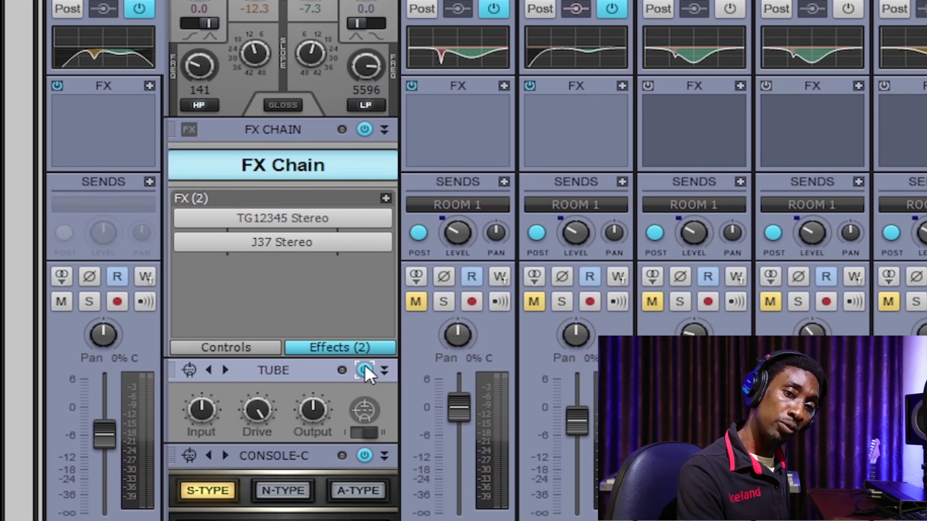
key(space)
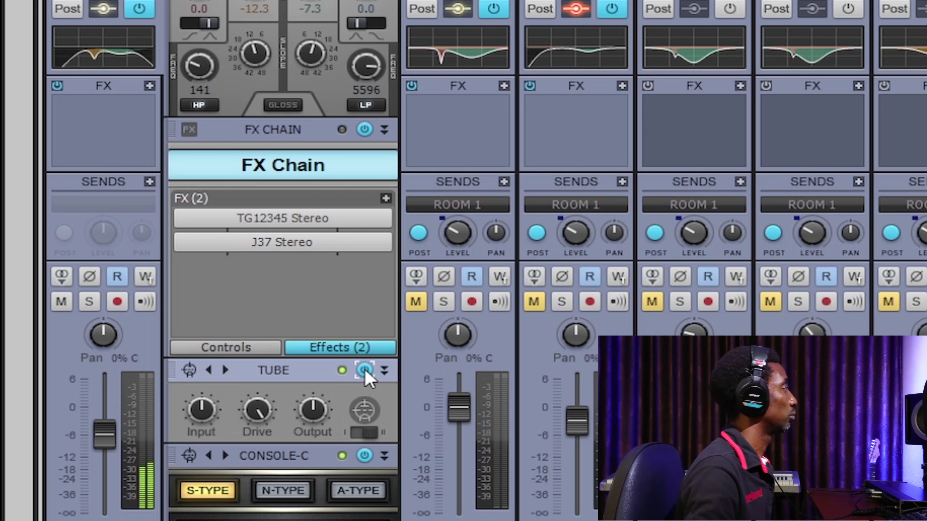
click(366, 374)
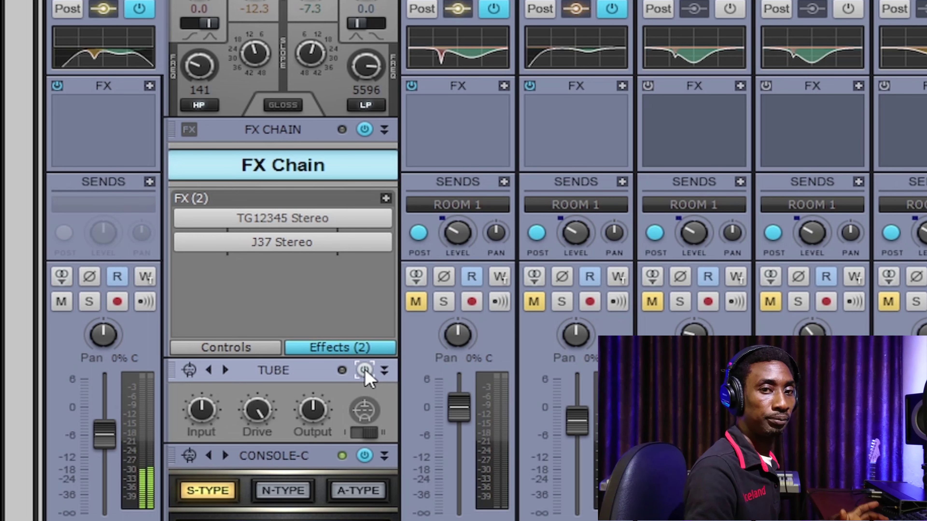
click(364, 370)
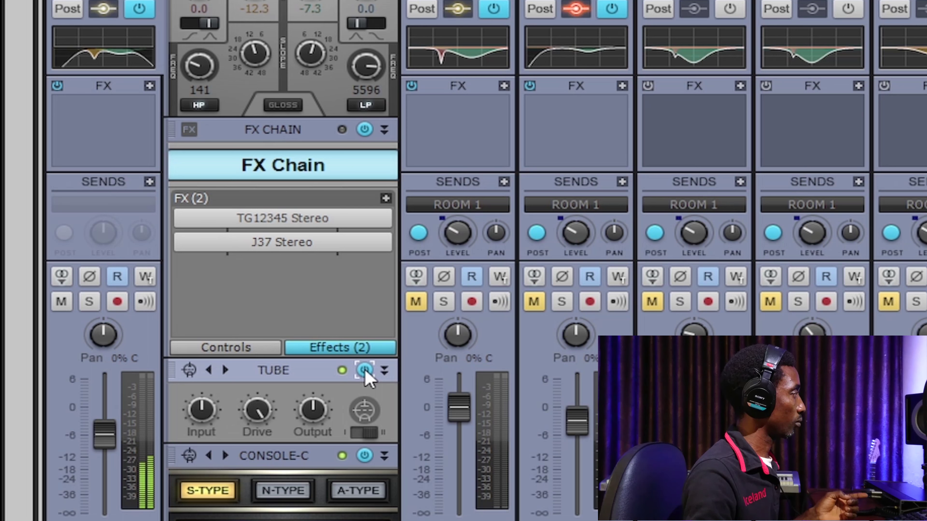
click(365, 370)
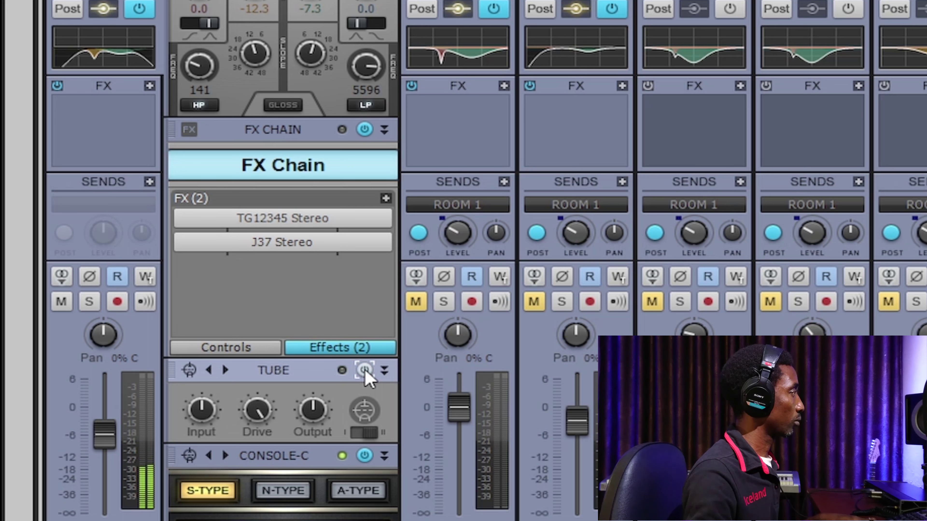
click(364, 371)
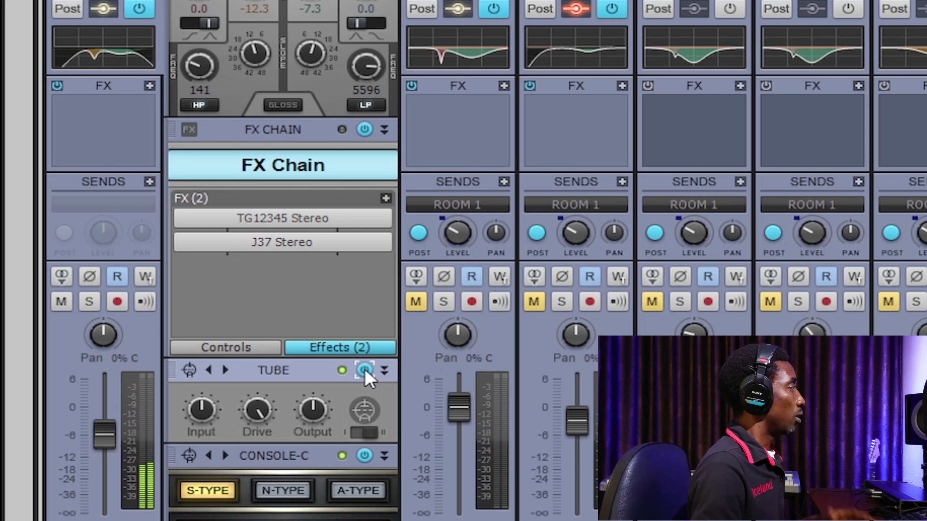
key(space)
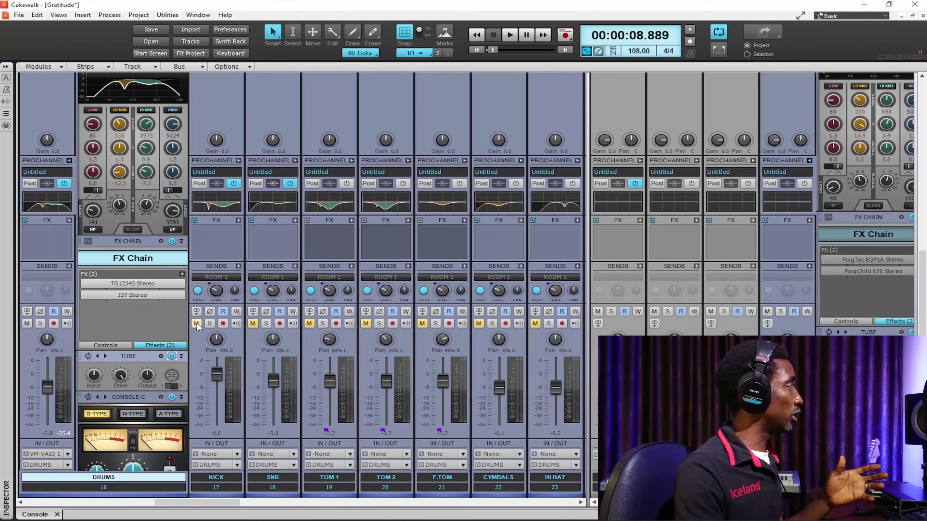
- Unmute the KICK and SNR tracks and collapse the expanded ProChannel of the DRUMS track
click(197, 323)
click(254, 323)
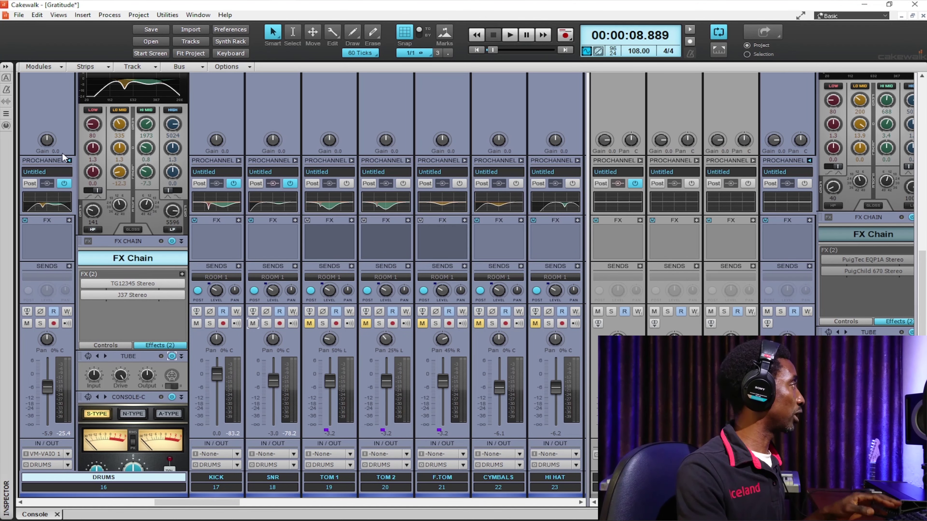
click(69, 161)
- During playback, reset the DRUMS track's volume fader to 0.0 dB, lower it to about -6 dB and stop playback
key(space)
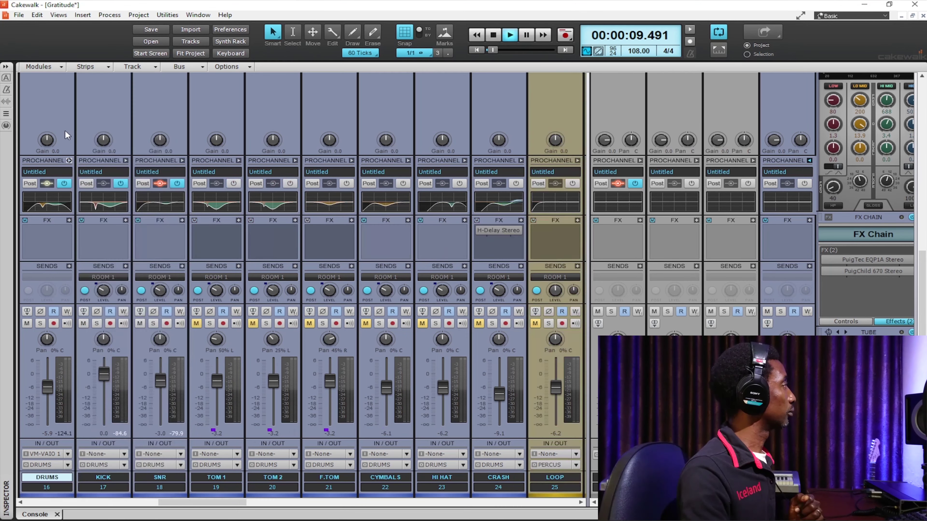
double_click(47, 390)
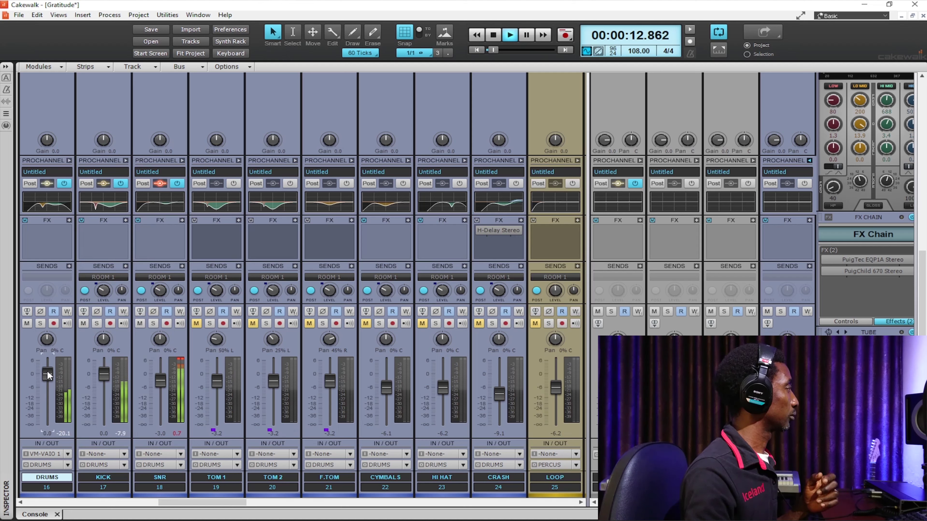
mouse_move(47, 372)
mouse_down()
mouse_move(46, 424)
mouse_move(48, 387)
mouse_up()
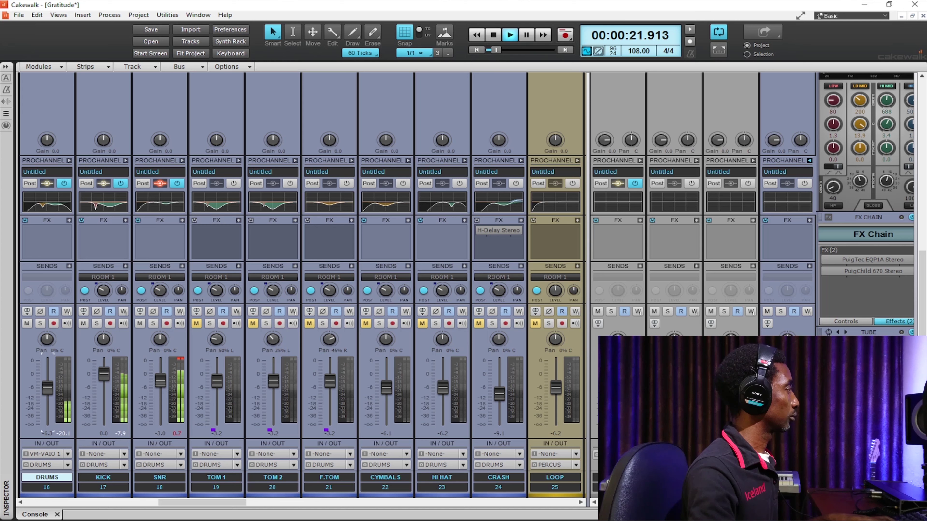
mouse_move(47, 387)
mouse_down()
mouse_move(48, 424)
mouse_move(48, 388)
mouse_up()
key(space)
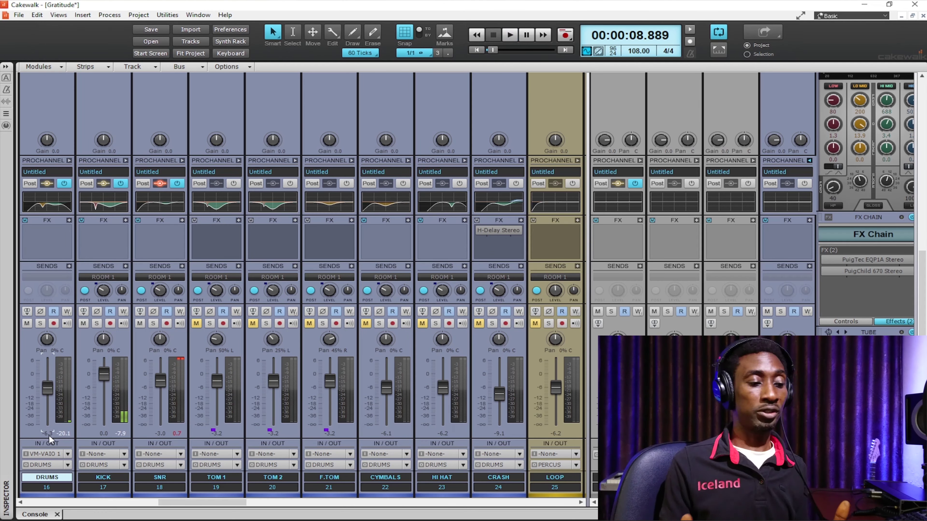
- Save the project
key(ctrl+s)
click(49, 434)
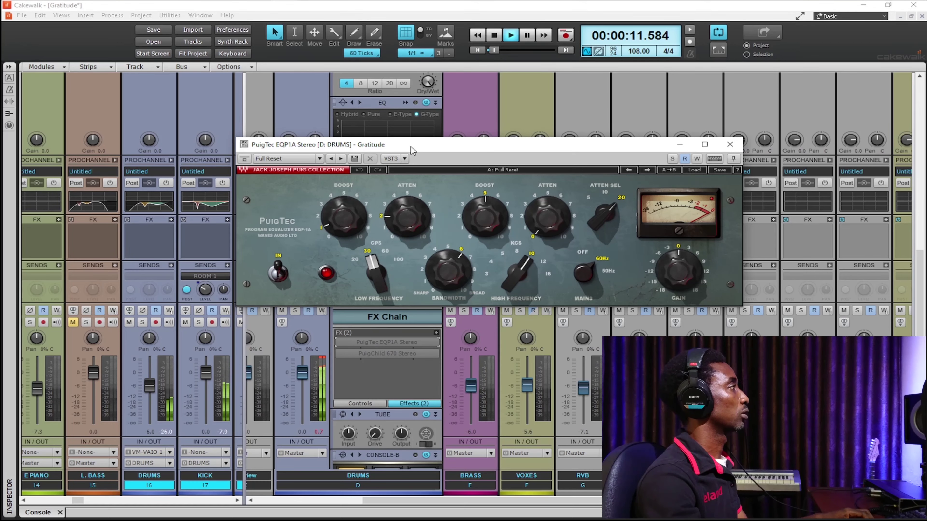
- Activate PuigTec EQP1A Stereo in the DRUMS bus's FX Chain and compare it bypassed and active during playback, leaving it active
drag(408, 146, 406, 190)
drag(320, 186, 328, 156)
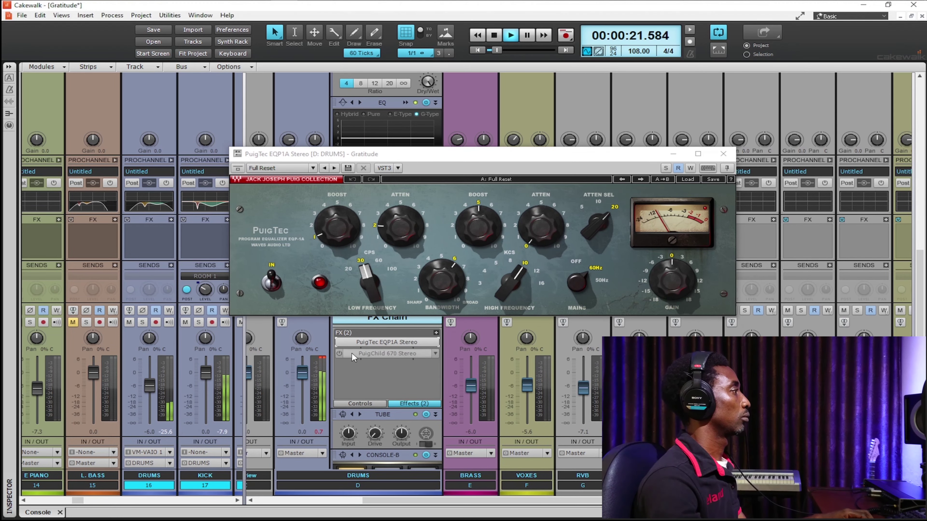
click(340, 343)
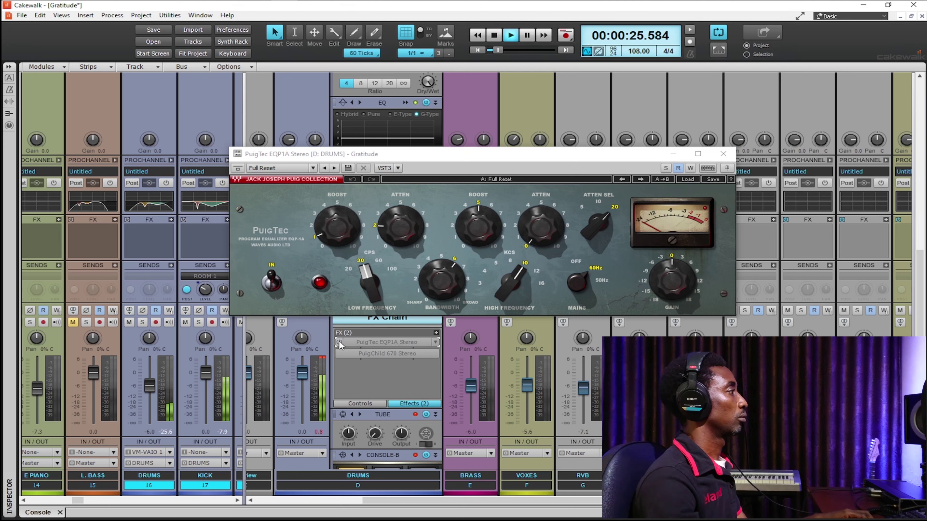
click(339, 343)
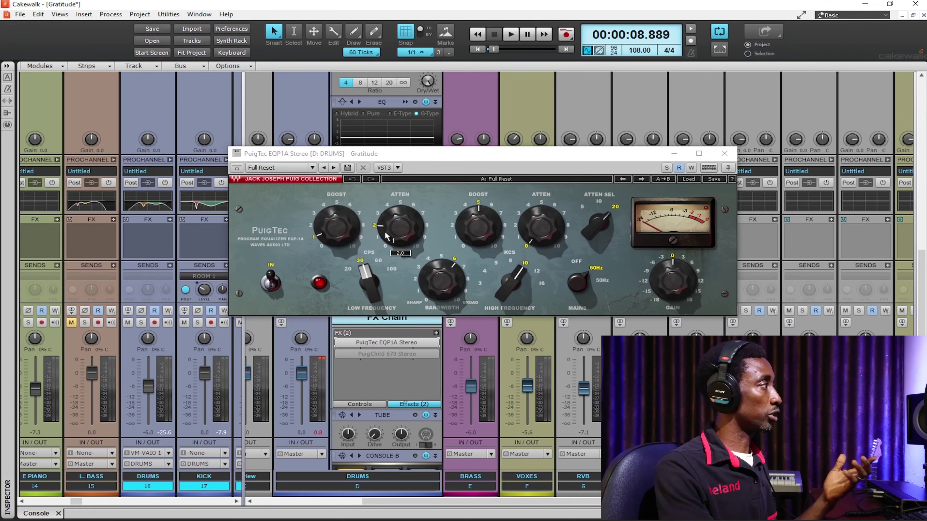
- Review the low-frequency attenuation, bandwidth and ATTEN SEL settings of PuigTec EQP1A, and close the plug-in window
mouse_move(385, 231)
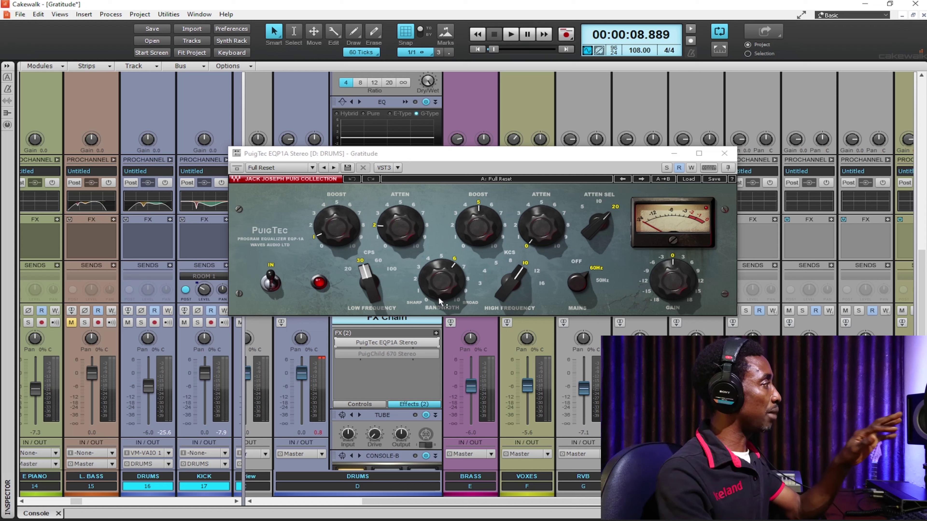
mouse_move(439, 297)
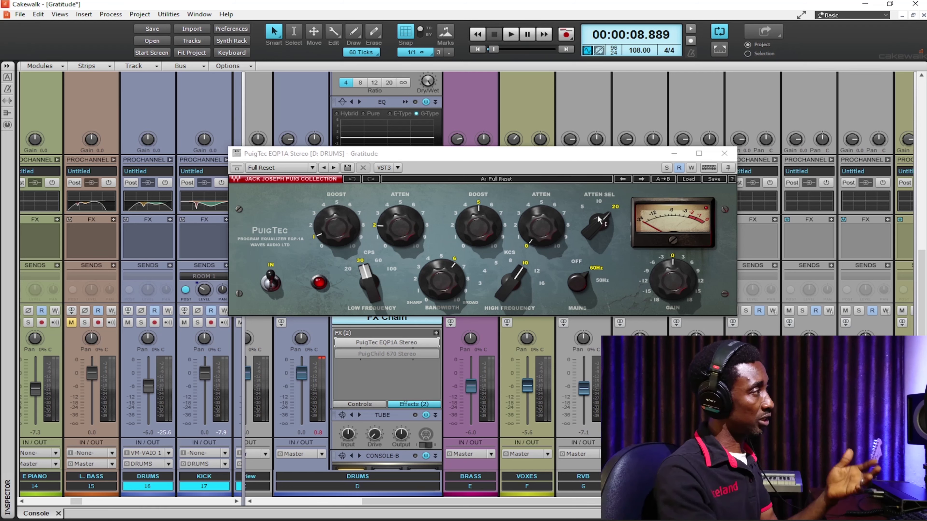
mouse_move(598, 221)
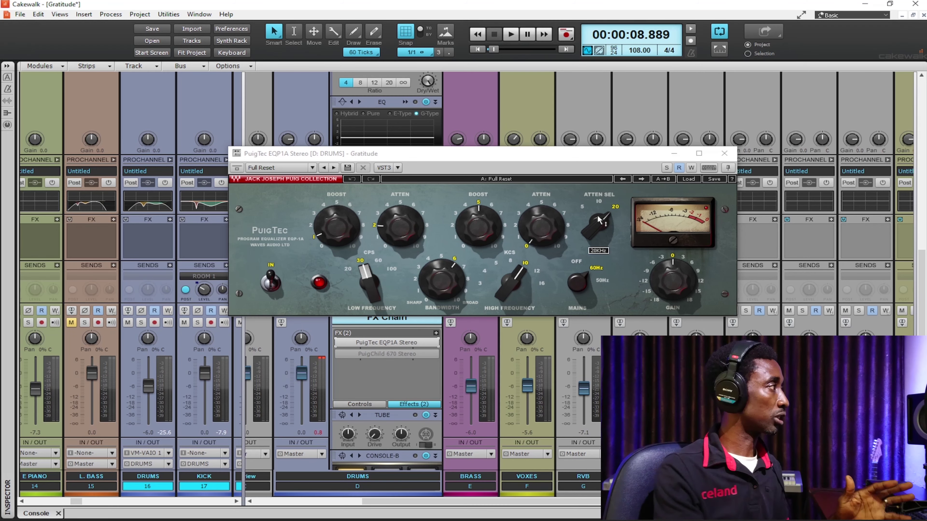
click(724, 158)
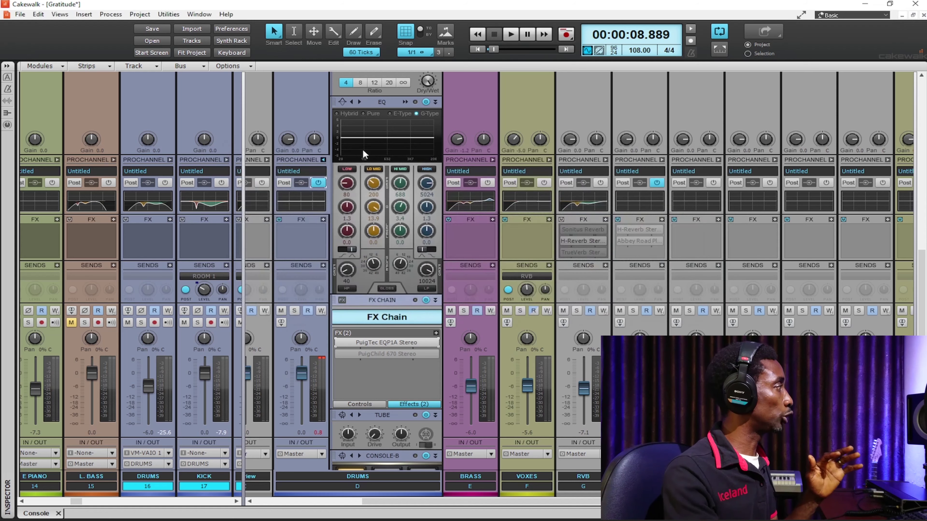
- Open PuigChild 670 Stereo on the DRUMS bus, take it out of bypass and compare it off and on during playback, leaving it on
double_click(373, 356)
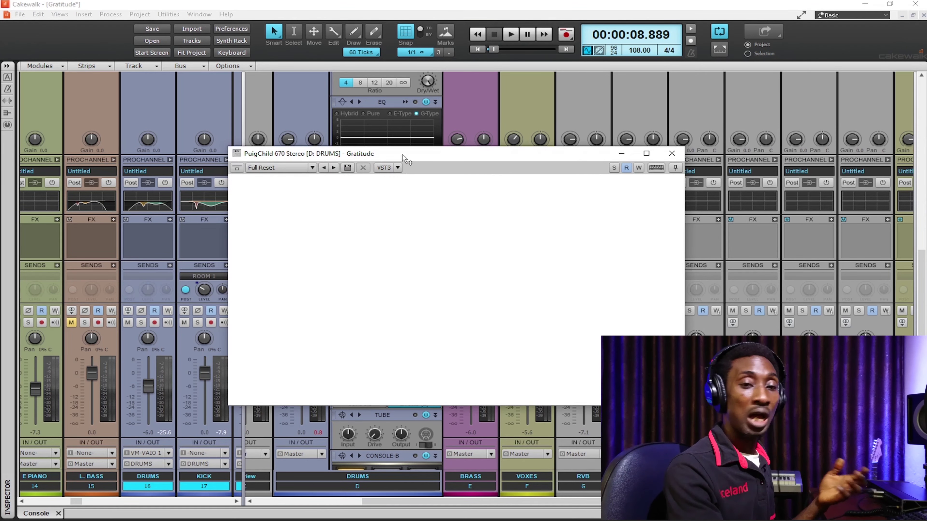
drag(403, 155, 430, 86)
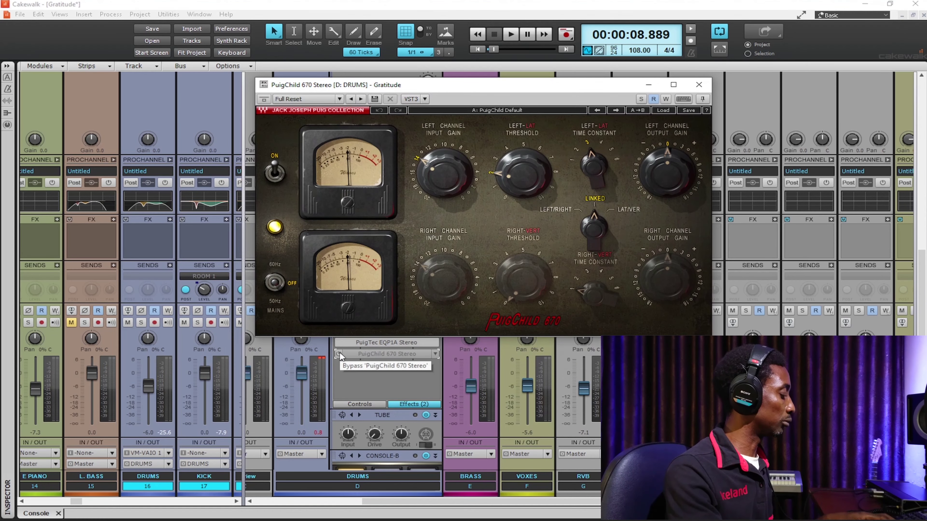
key(space)
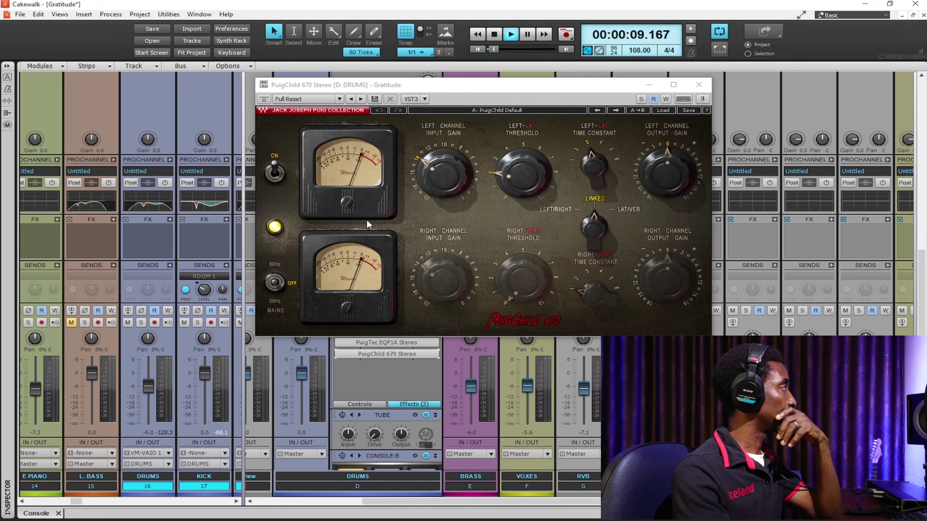
click(274, 174)
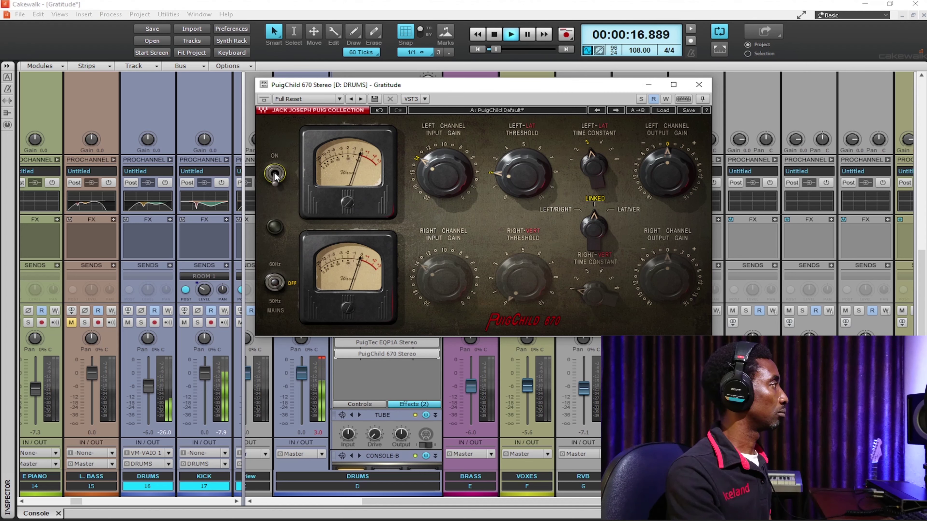
click(274, 175)
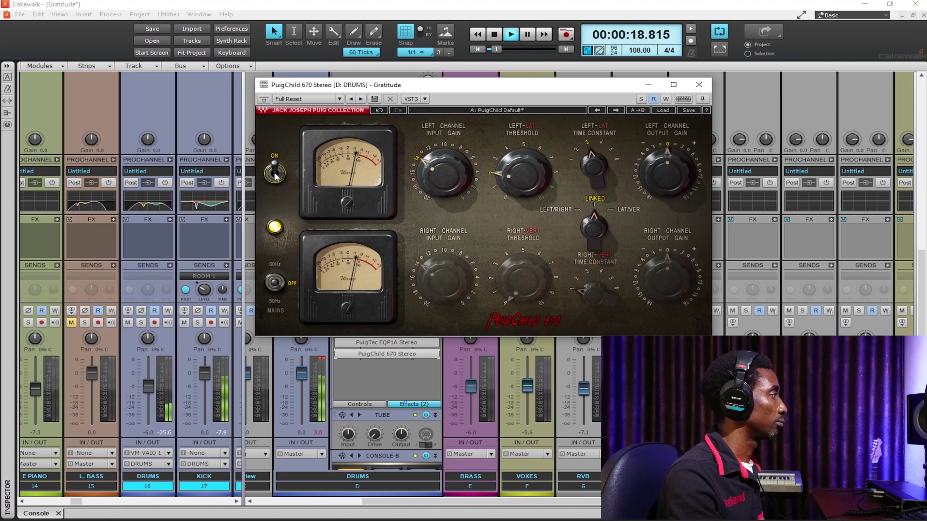